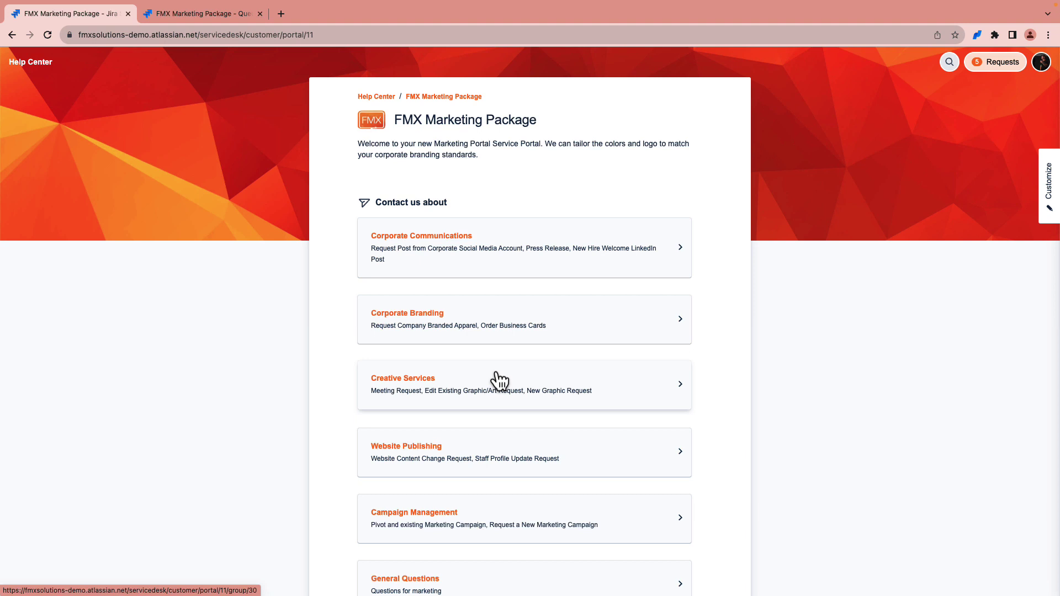
Start a Corporate Communications Press Release request headlined 'needing to target users about our new service'
{"action": "left_click", "coordinate": [442, 253]}
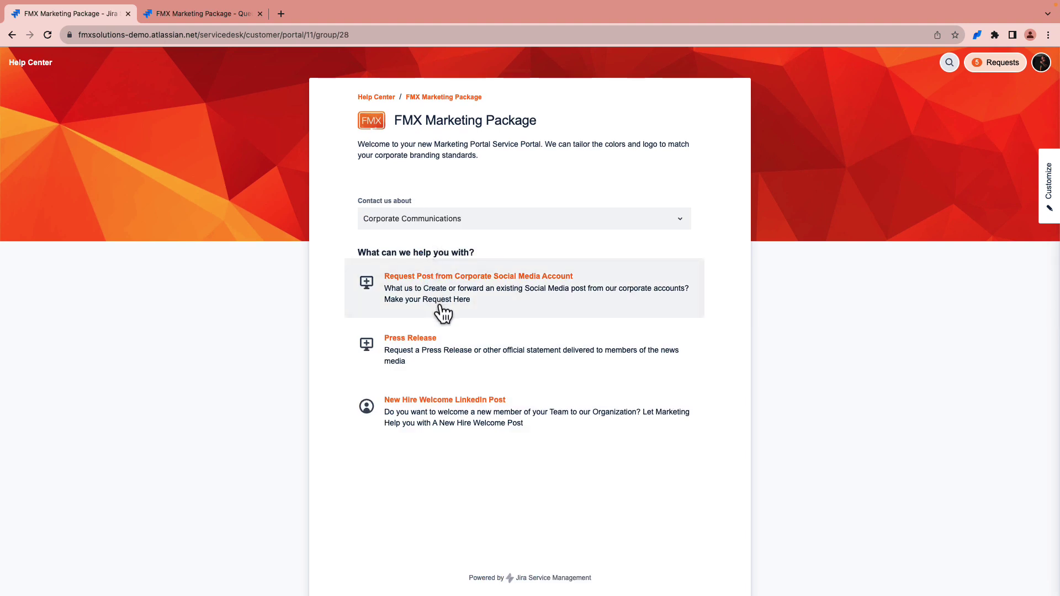
{"action": "left_click", "coordinate": [461, 348]}
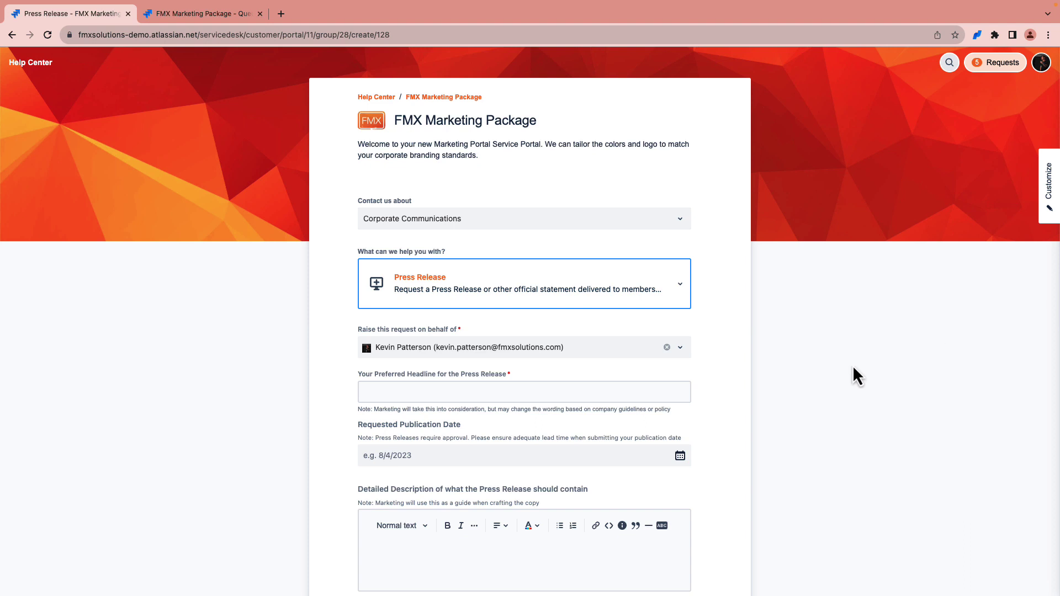
{"action": "scroll", "coordinate": [672, 386], "scroll_direction": "down", "scroll_amount": 1}
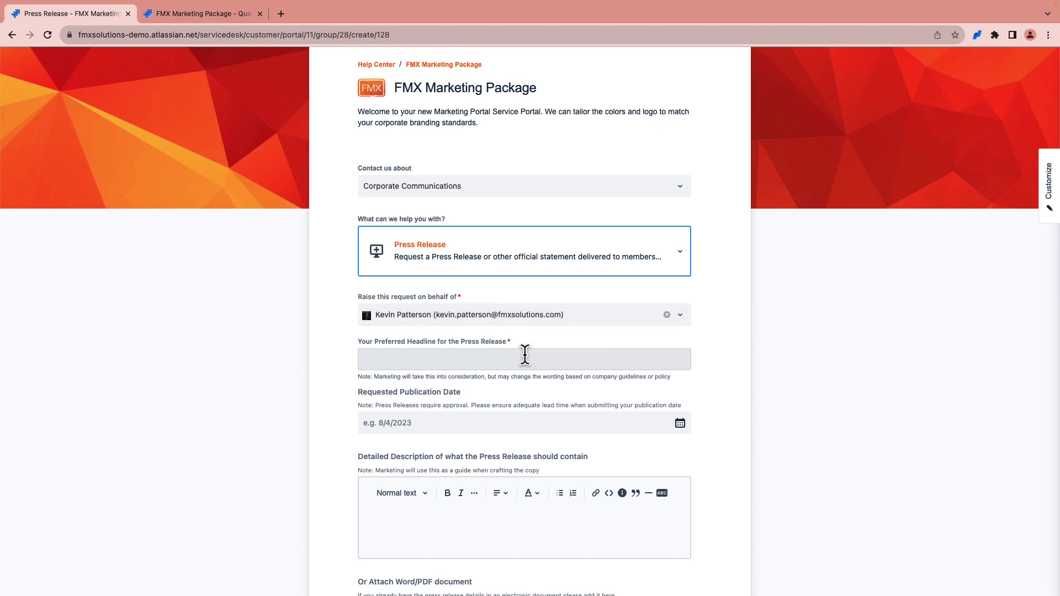
{"action": "left_click", "coordinate": [524, 355]}
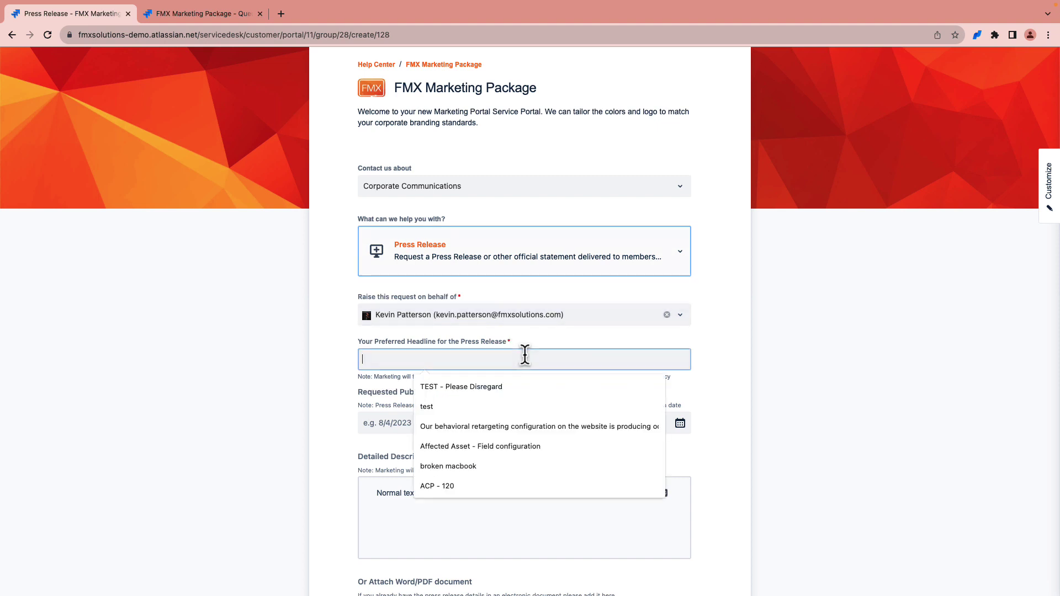
{"action": "type", "text": "nee"}
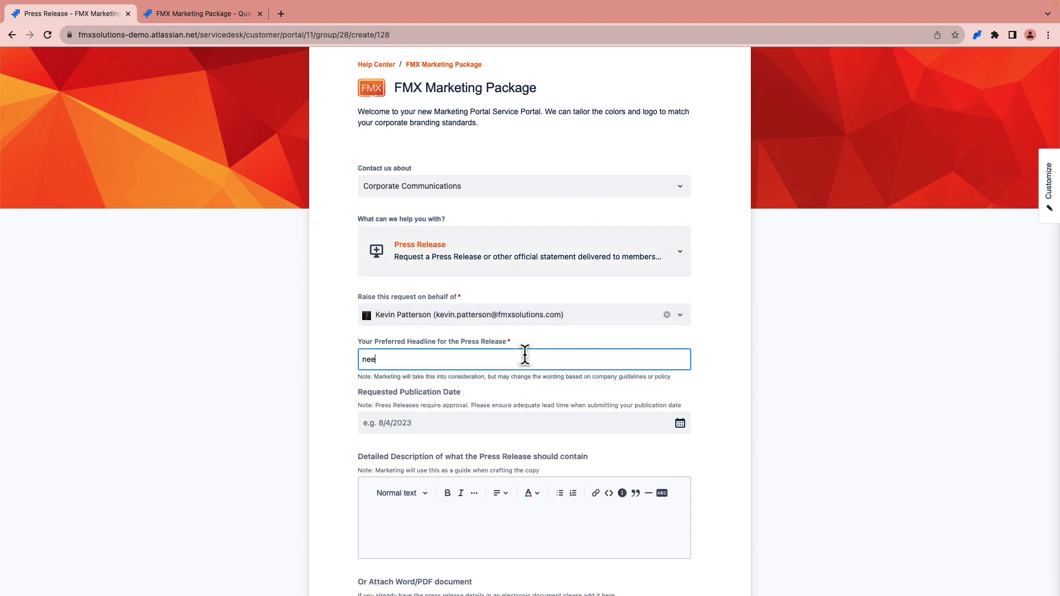
{"action": "type", "text": "ding to tar"}
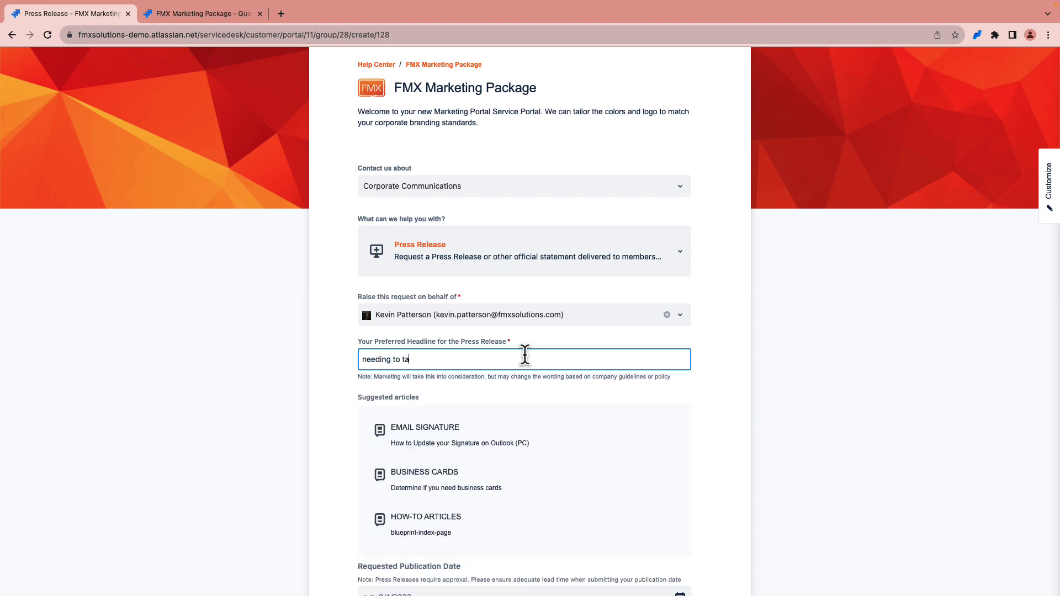
{"action": "type", "text": "get users about our new servic"}
{"action": "key", "text": "Tab"}
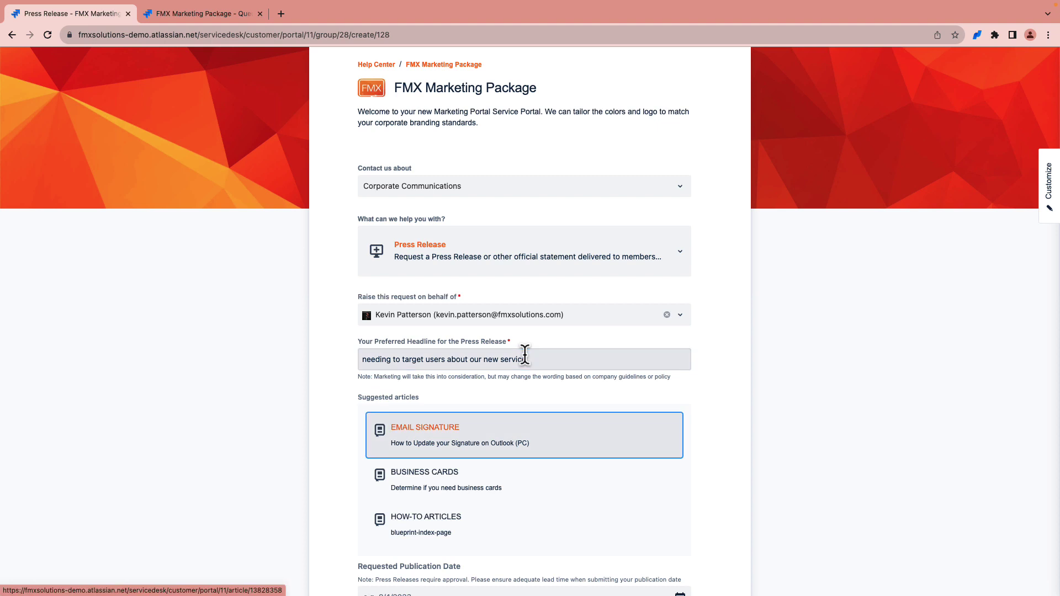
{"action": "scroll", "coordinate": [538, 404], "scroll_direction": "down", "scroll_amount": 2}
{"action": "scroll", "coordinate": [538, 403], "scroll_direction": "down", "scroll_amount": 1}
{"action": "scroll", "coordinate": [516, 419], "scroll_direction": "down", "scroll_amount": 1}
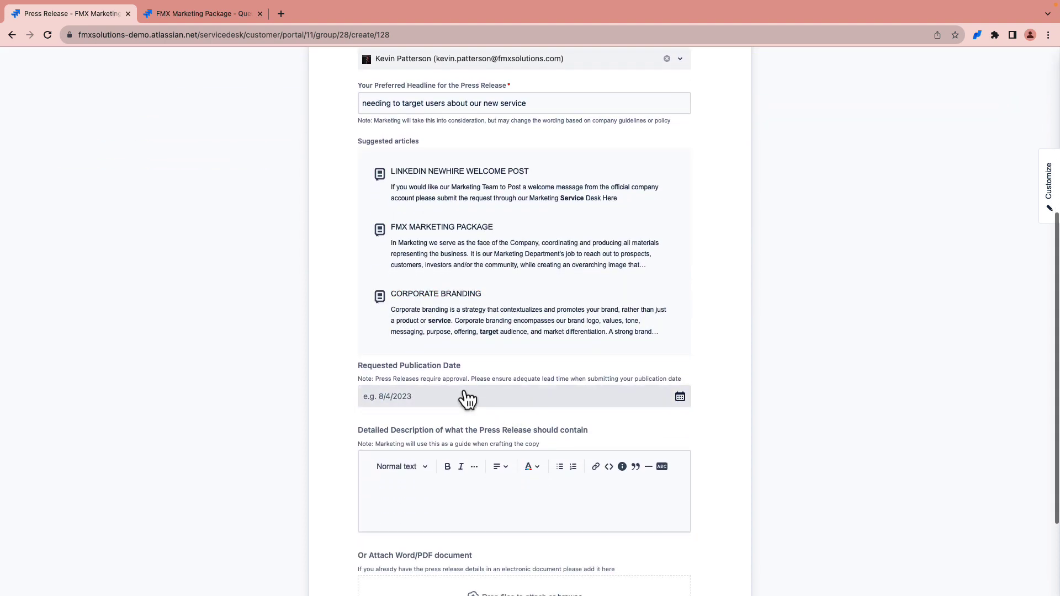
Set publication date 8/11/2023, add the description and attach the Press Release Rough Draft file
{"action": "left_click", "coordinate": [471, 404]}
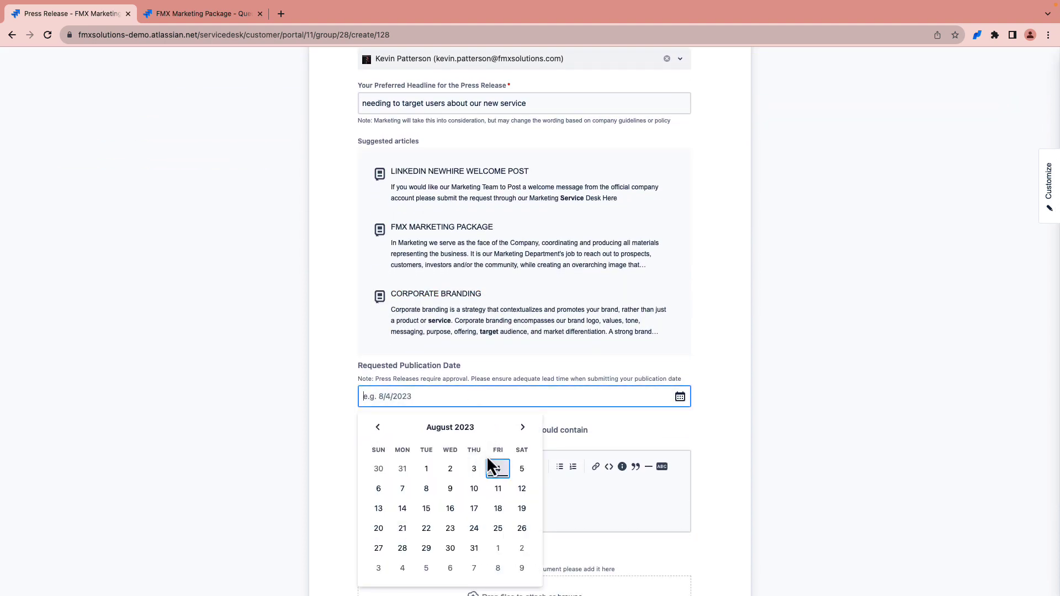
{"action": "left_click", "coordinate": [498, 489]}
{"action": "scroll", "coordinate": [521, 475], "scroll_direction": "down", "scroll_amount": 1}
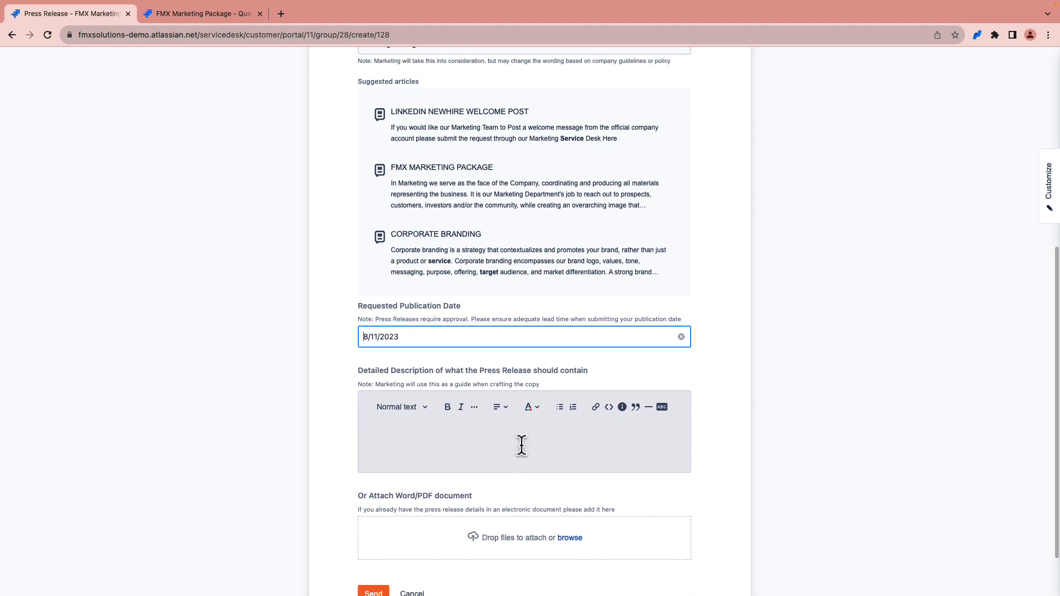
{"action": "left_click", "coordinate": [522, 445]}
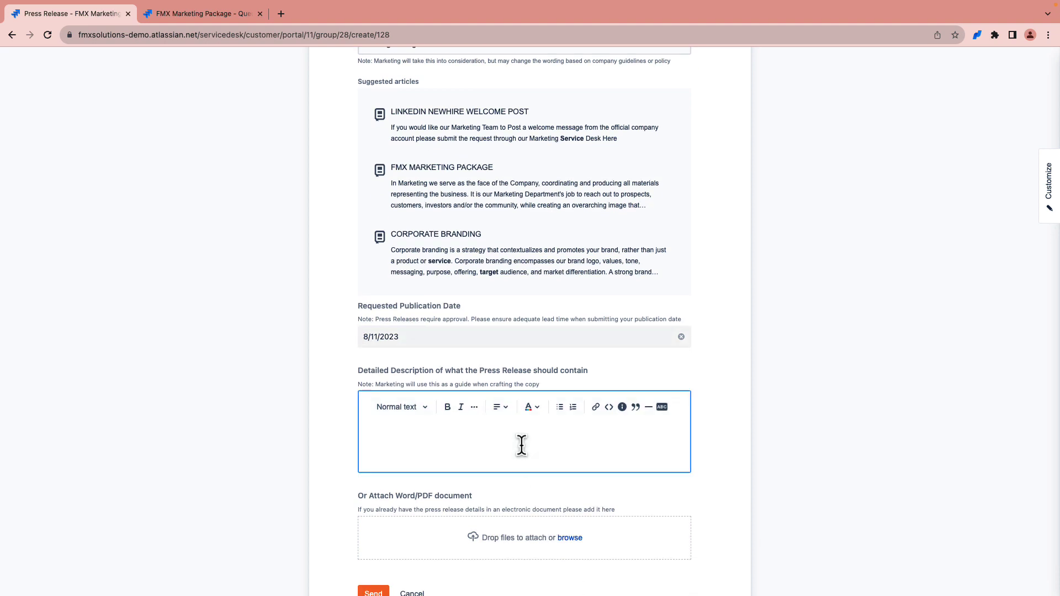
{"action": "type", "text": "detailed description"}
{"action": "scroll", "coordinate": [531, 443], "scroll_direction": "down", "scroll_amount": 1}
{"action": "scroll", "coordinate": [530, 442], "scroll_direction": "down", "scroll_amount": 1}
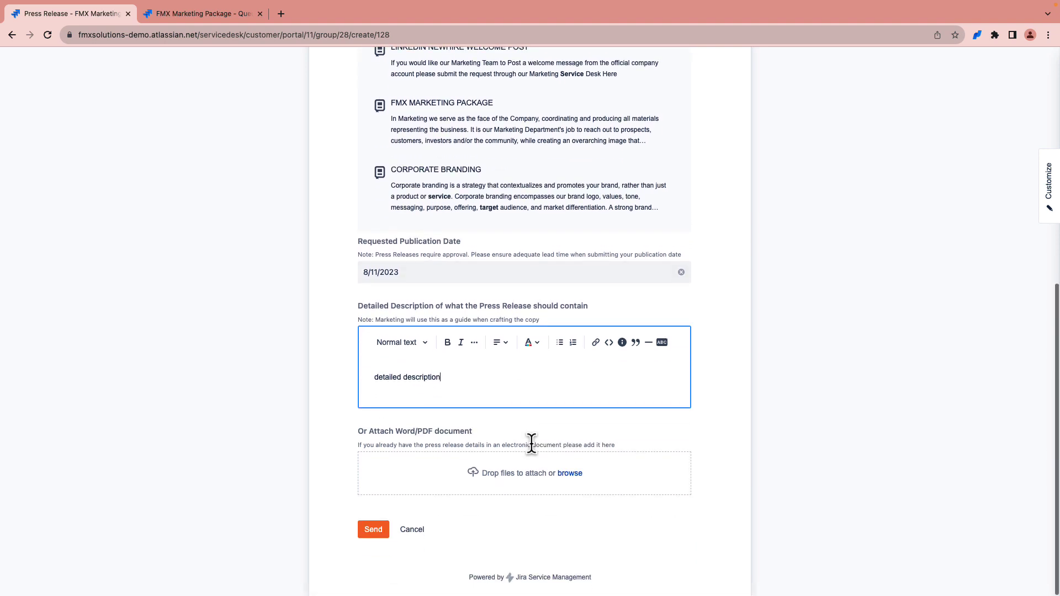
{"action": "left_click", "coordinate": [572, 469]}
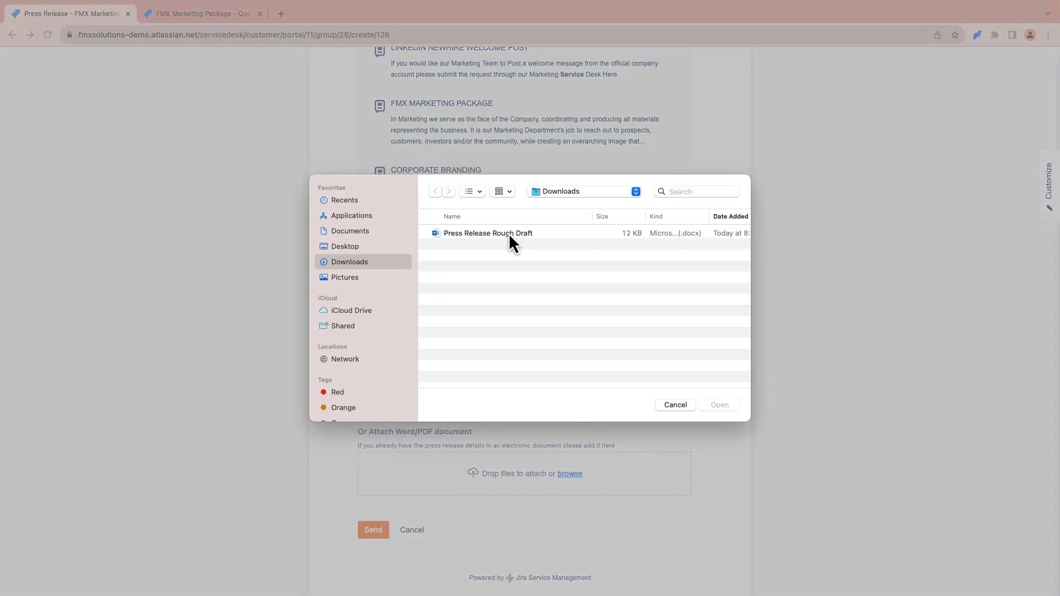
{"action": "double_click", "coordinate": [509, 233]}
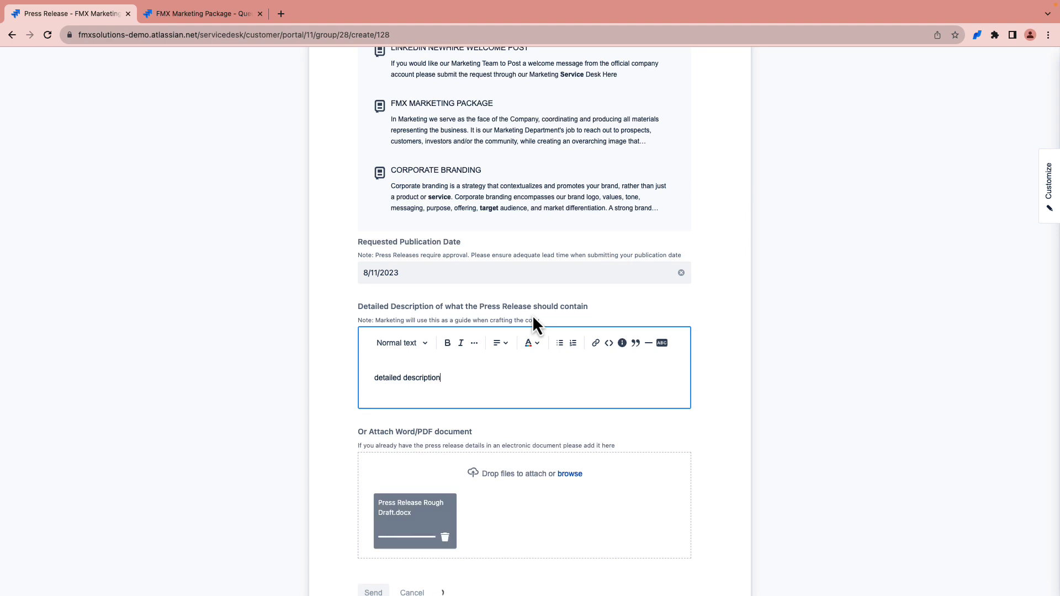
{"action": "scroll", "coordinate": [691, 336], "scroll_direction": "up", "scroll_amount": 2}
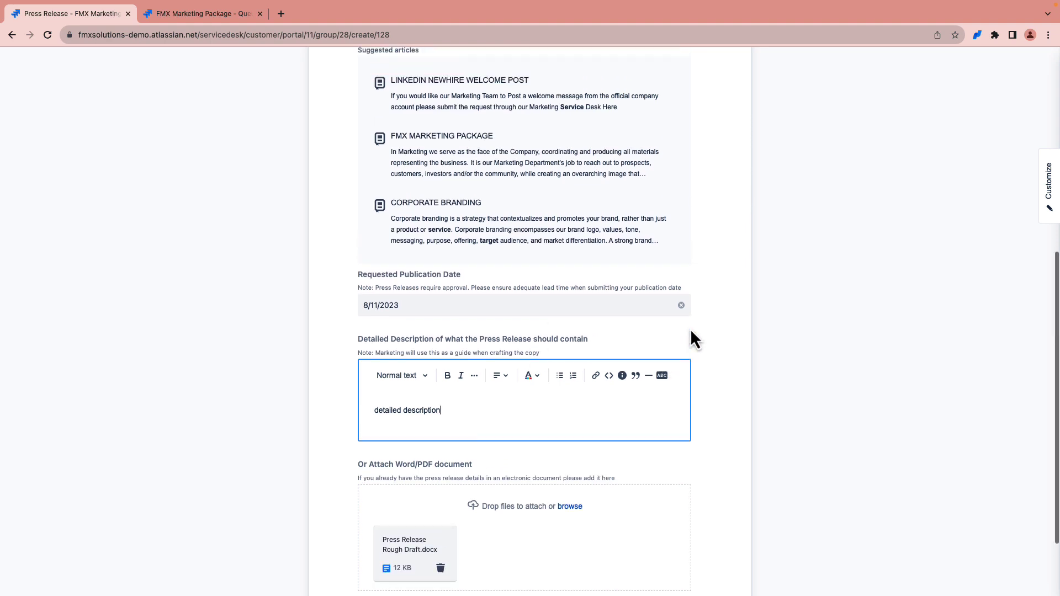
{"action": "scroll", "coordinate": [690, 329], "scroll_direction": "down", "scroll_amount": 5}
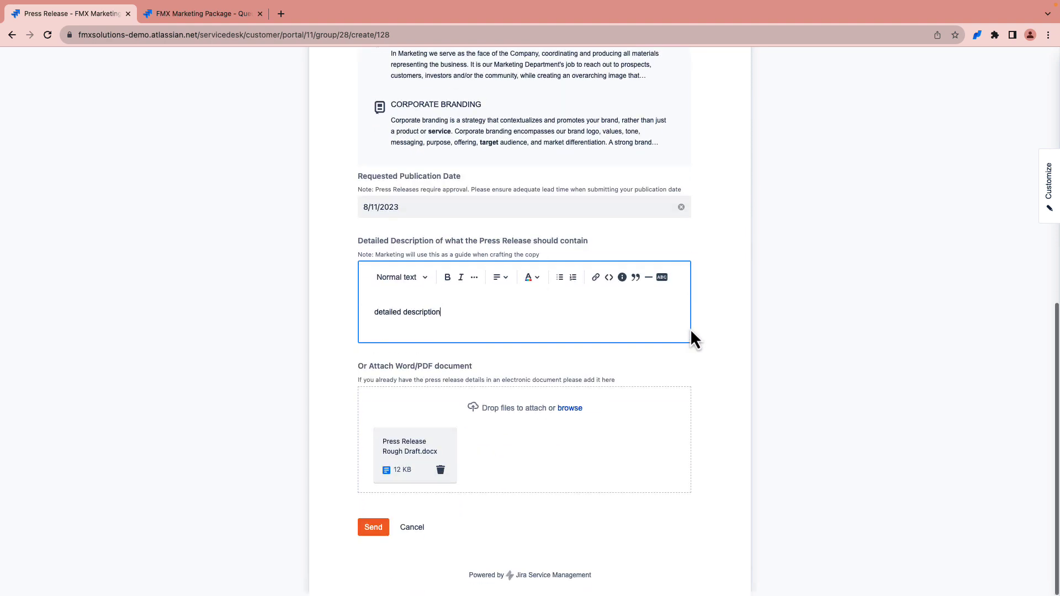
Submit the press release request and return to the FMX Marketing Package portal home
{"action": "left_click", "coordinate": [373, 528]}
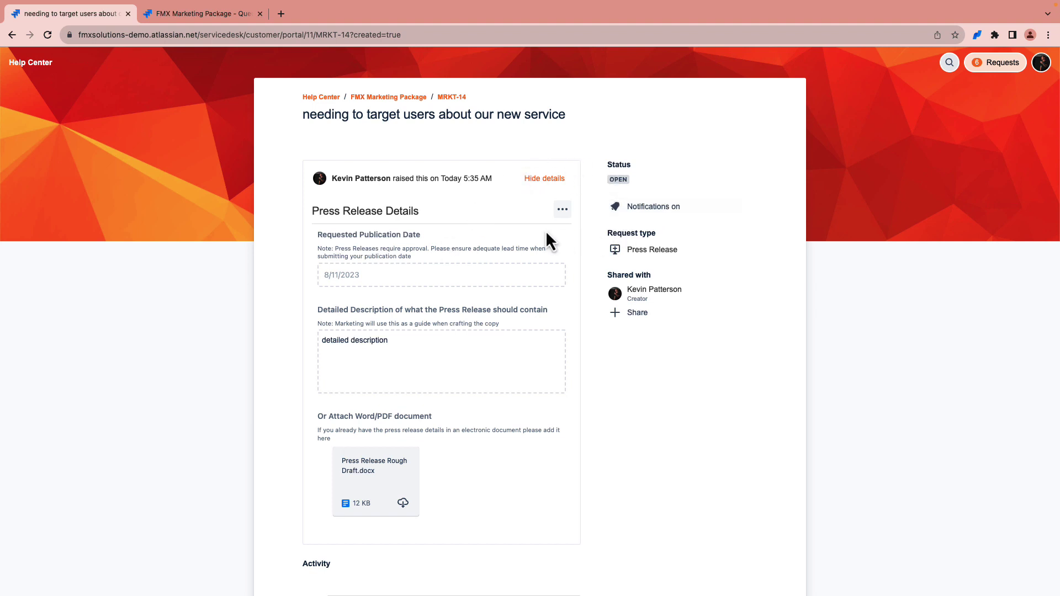
{"action": "scroll", "coordinate": [510, 262], "scroll_direction": "down", "scroll_amount": 1}
{"action": "scroll", "coordinate": [509, 262], "scroll_direction": "down", "scroll_amount": 2}
{"action": "scroll", "coordinate": [510, 263], "scroll_direction": "up", "scroll_amount": 2}
{"action": "scroll", "coordinate": [509, 262], "scroll_direction": "up", "scroll_amount": 2}
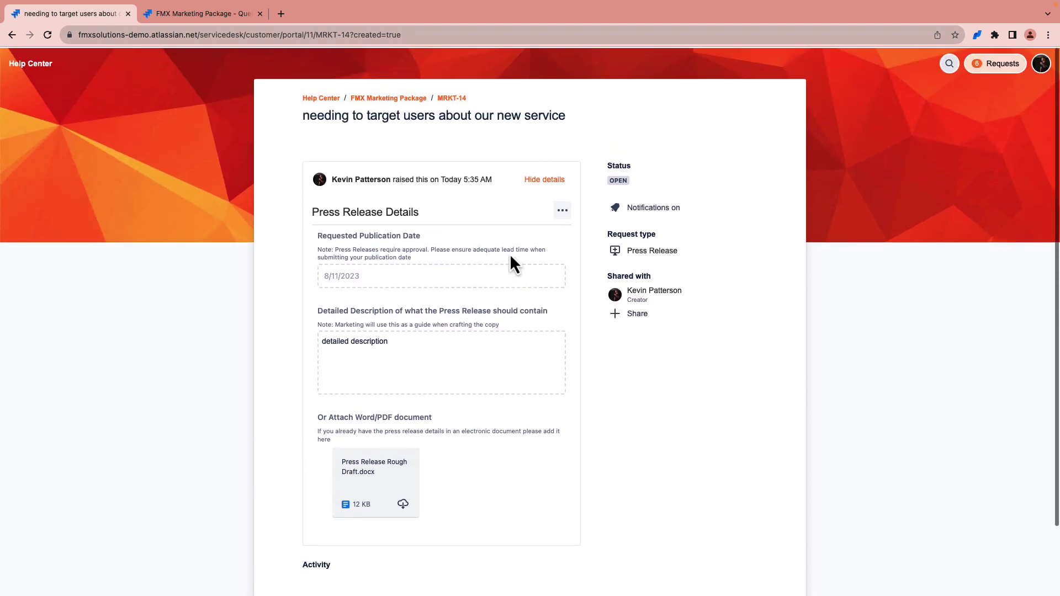
{"action": "left_click", "coordinate": [411, 98]}
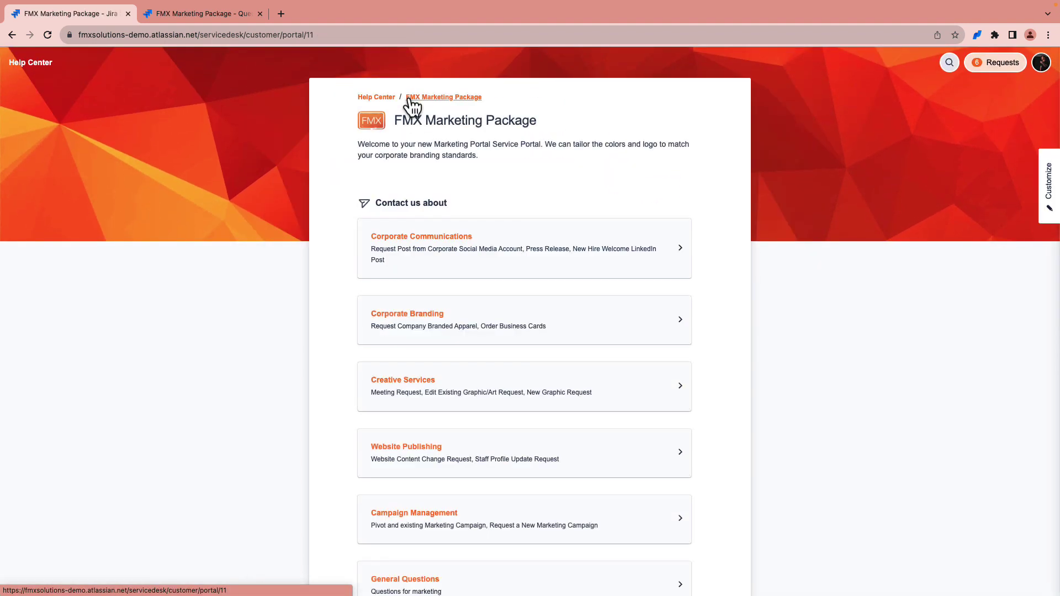
{"action": "scroll", "coordinate": [459, 317], "scroll_direction": "down", "scroll_amount": 2}
{"action": "scroll", "coordinate": [460, 317], "scroll_direction": "down", "scroll_amount": 2}
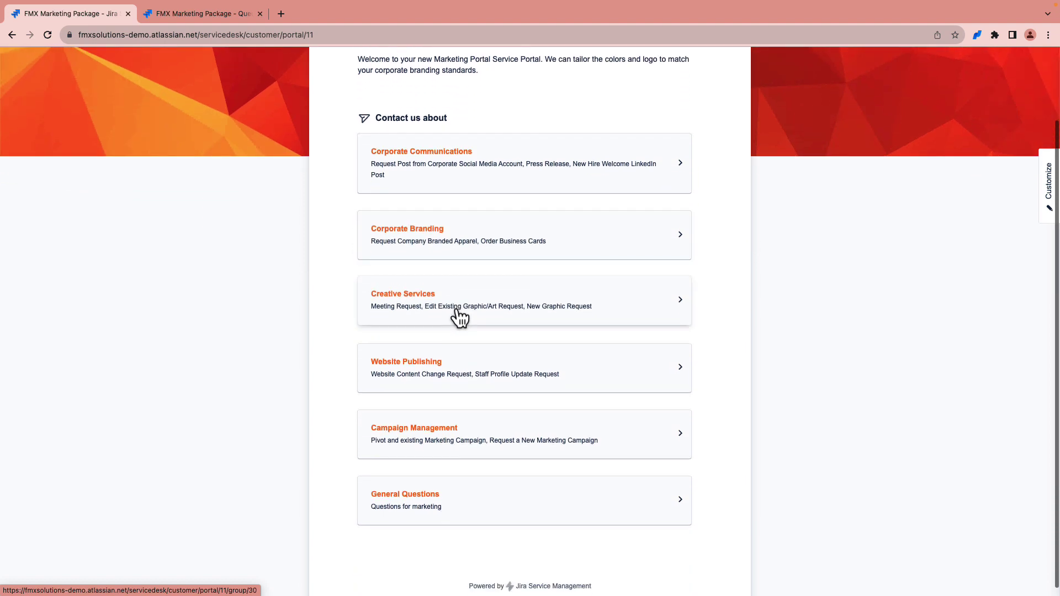
Start a Questions for marketing request under General Questions and begin the question
{"action": "left_click", "coordinate": [465, 502]}
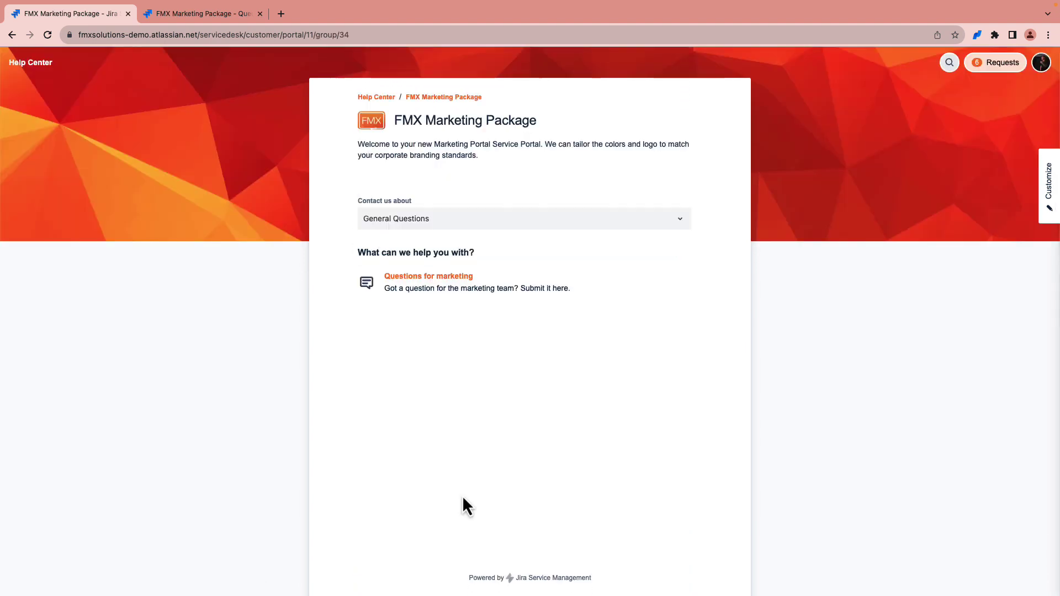
{"action": "left_click", "coordinate": [466, 304]}
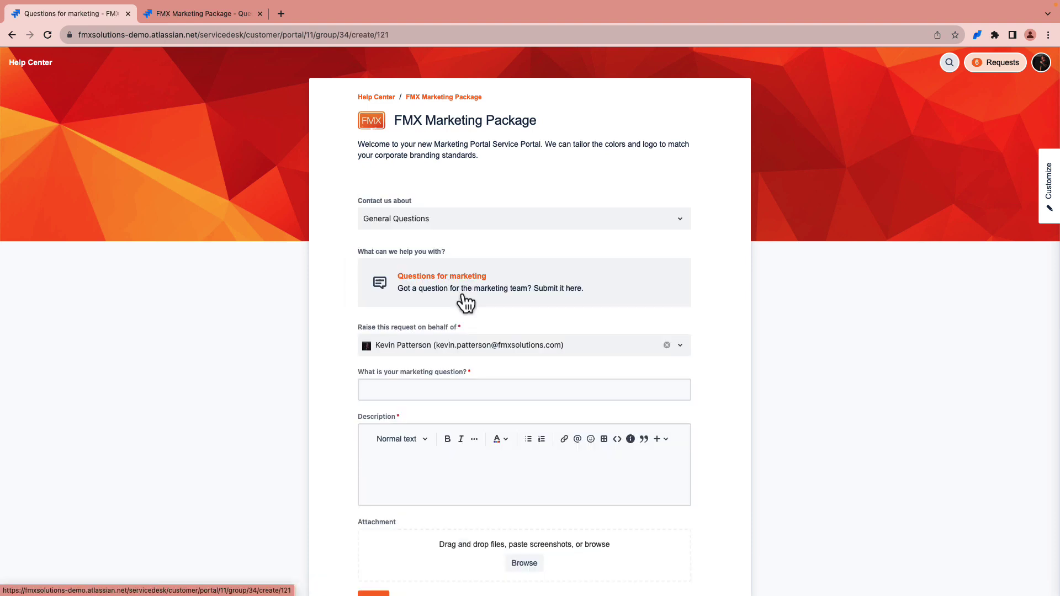
{"action": "scroll", "coordinate": [465, 304], "scroll_direction": "down", "scroll_amount": 1}
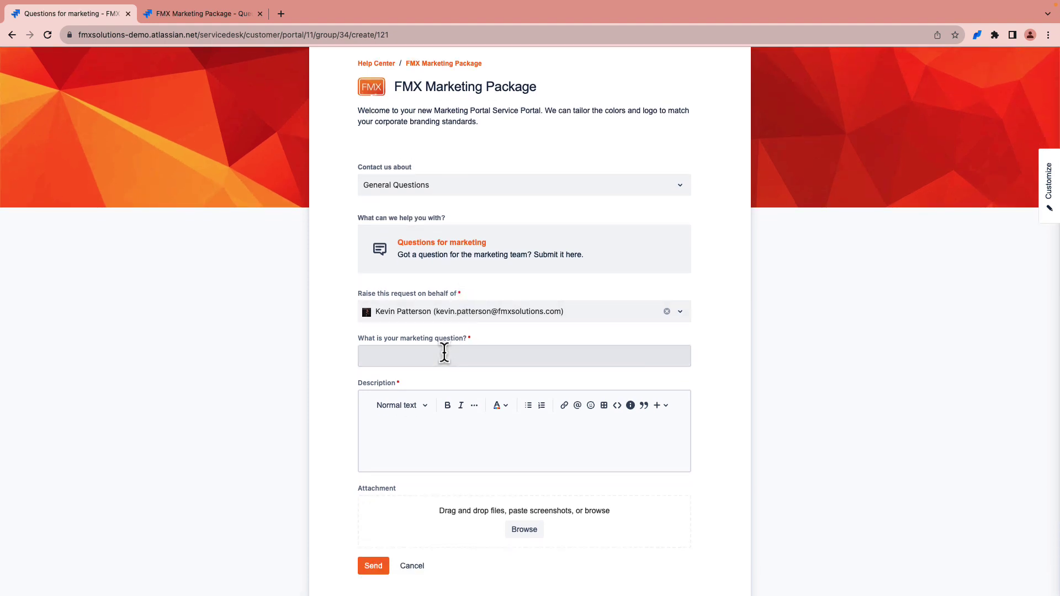
{"action": "left_click", "coordinate": [444, 354]}
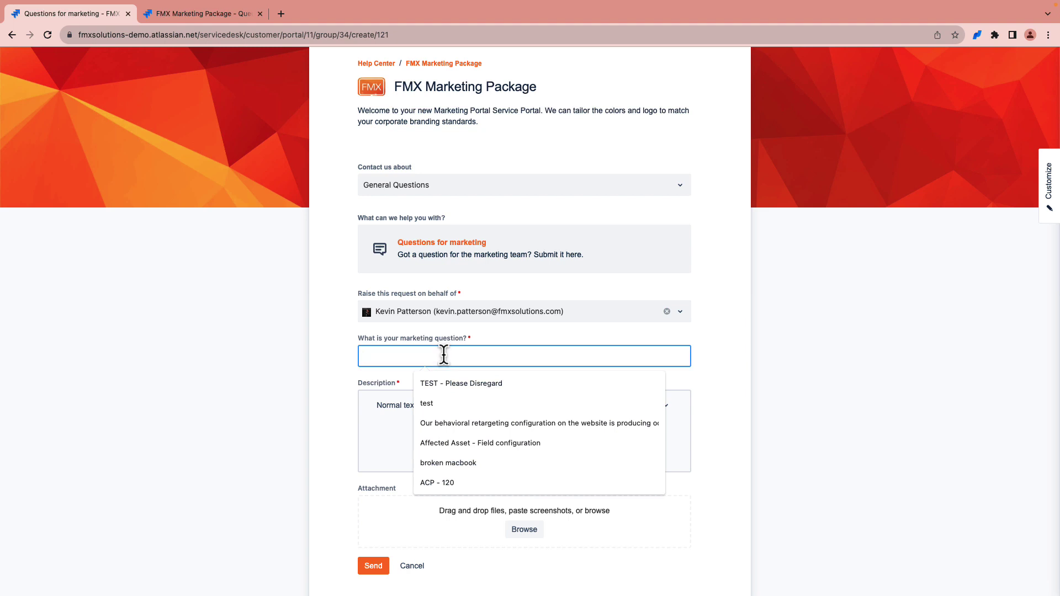
{"action": "type", "text": "what are our branding standards for logos"}
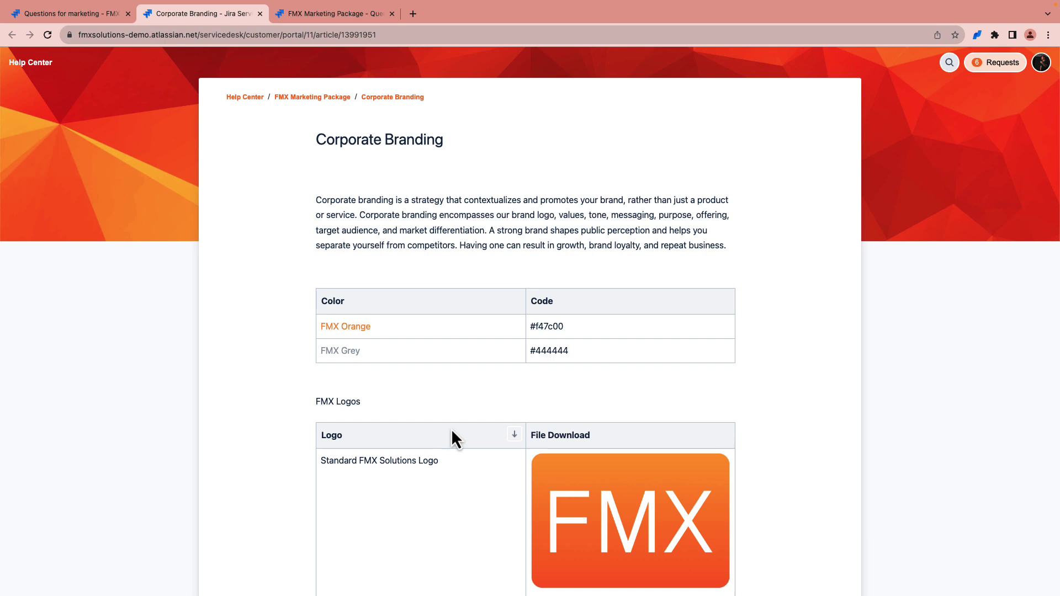
{"action": "scroll", "coordinate": [458, 417], "scroll_direction": "down", "scroll_amount": 1}
{"action": "scroll", "coordinate": [602, 490], "scroll_direction": "down", "scroll_amount": 2}
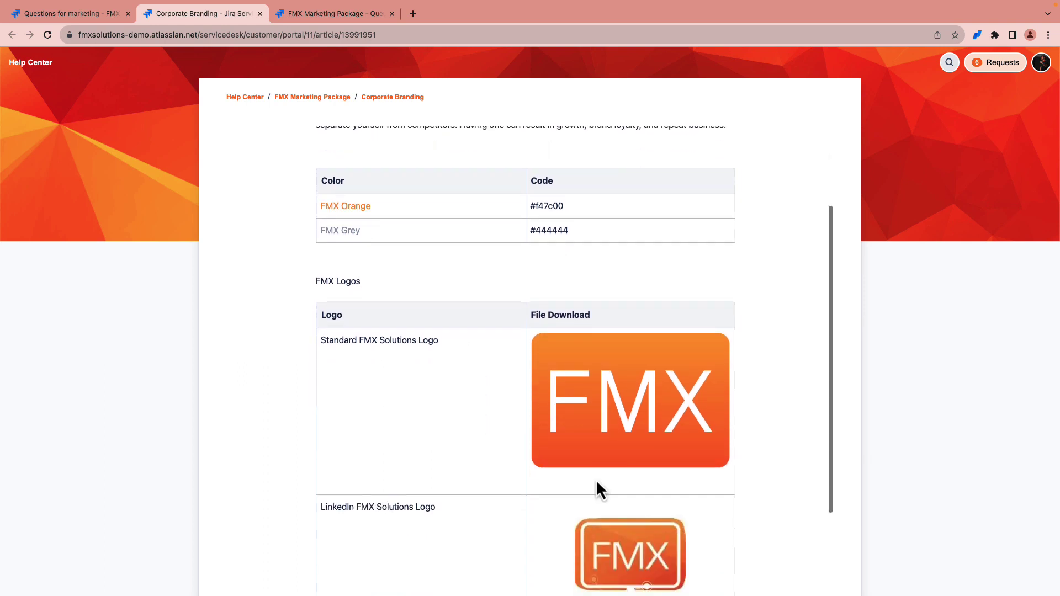
{"action": "scroll", "coordinate": [596, 491], "scroll_direction": "down", "scroll_amount": 1}
{"action": "scroll", "coordinate": [596, 489], "scroll_direction": "up", "scroll_amount": 2}
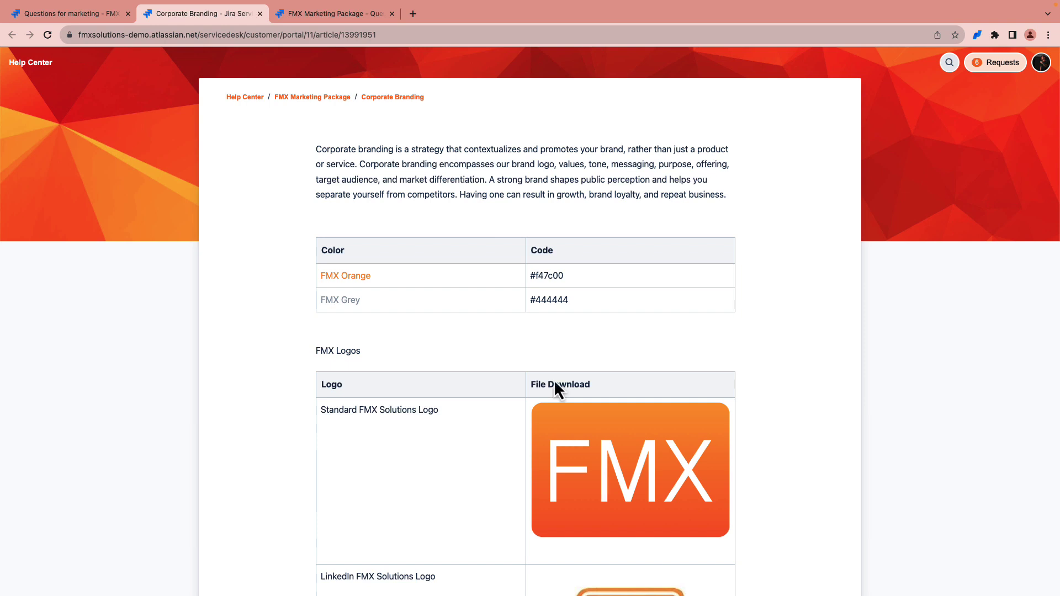
Return to the Corporate Communications queue and open MRKT-14 in the agent view
{"action": "left_click", "coordinate": [336, 17]}
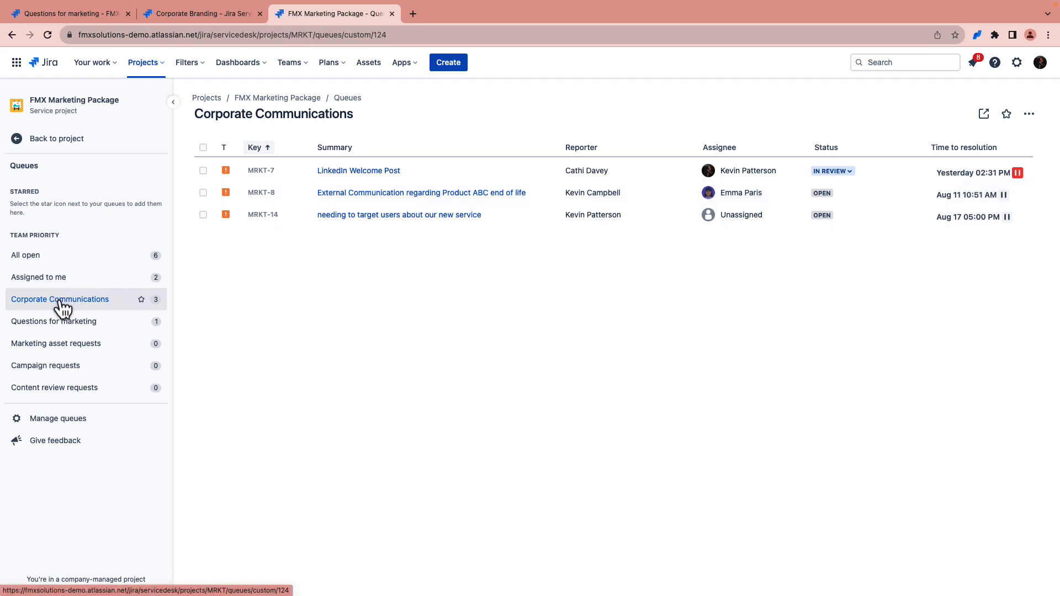
{"action": "left_click", "coordinate": [418, 217]}
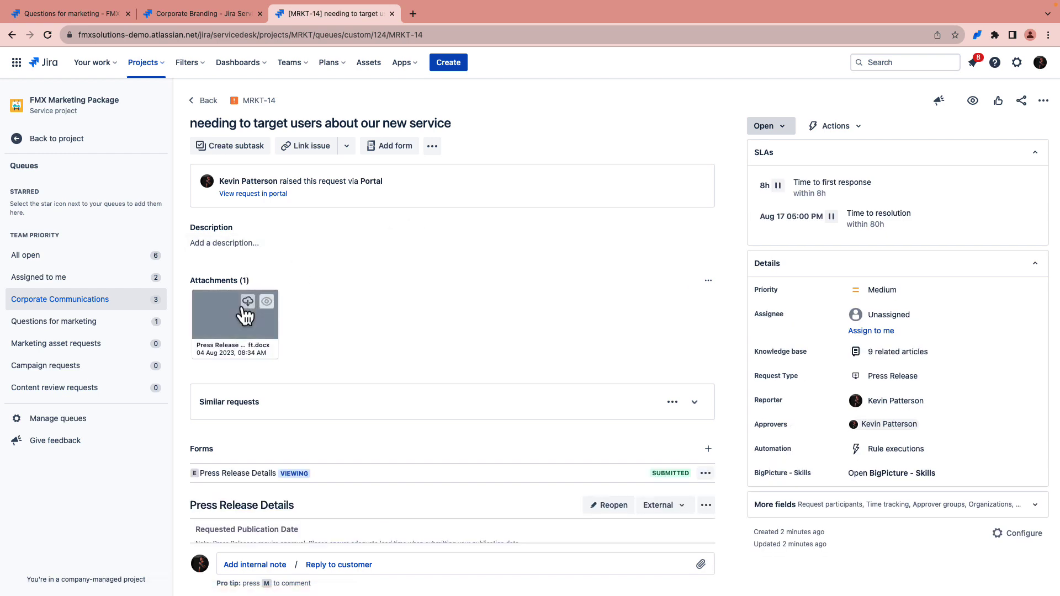
{"action": "scroll", "coordinate": [319, 285], "scroll_direction": "down", "scroll_amount": 2}
{"action": "scroll", "coordinate": [318, 276], "scroll_direction": "down", "scroll_amount": 2}
{"action": "scroll", "coordinate": [317, 276], "scroll_direction": "down", "scroll_amount": 2}
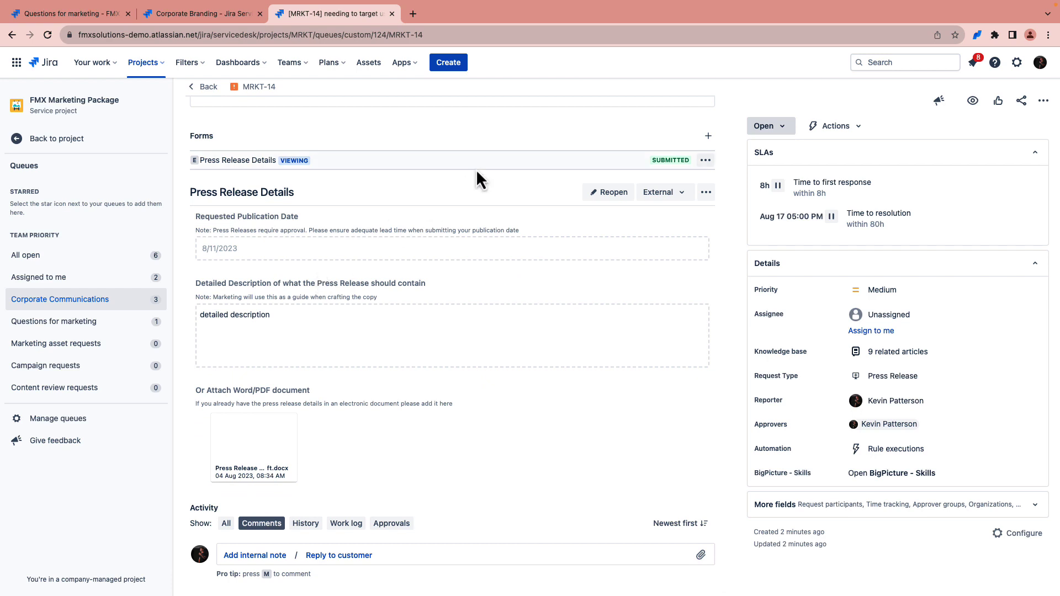
View MRKT-14's Single Approval workflow diagram from the status menu
{"action": "left_click", "coordinate": [785, 131]}
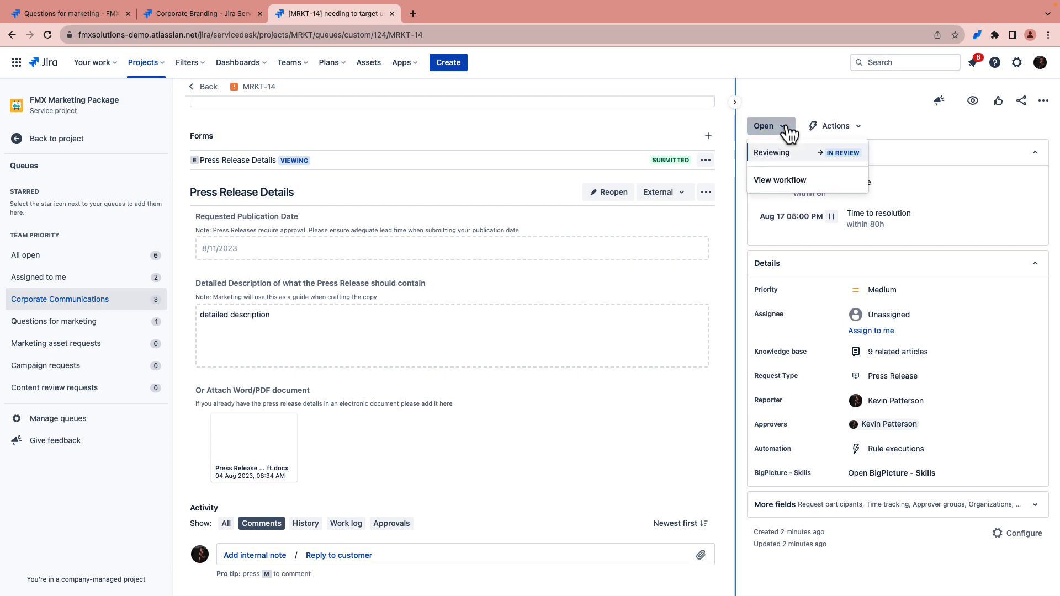
{"action": "left_click", "coordinate": [779, 179]}
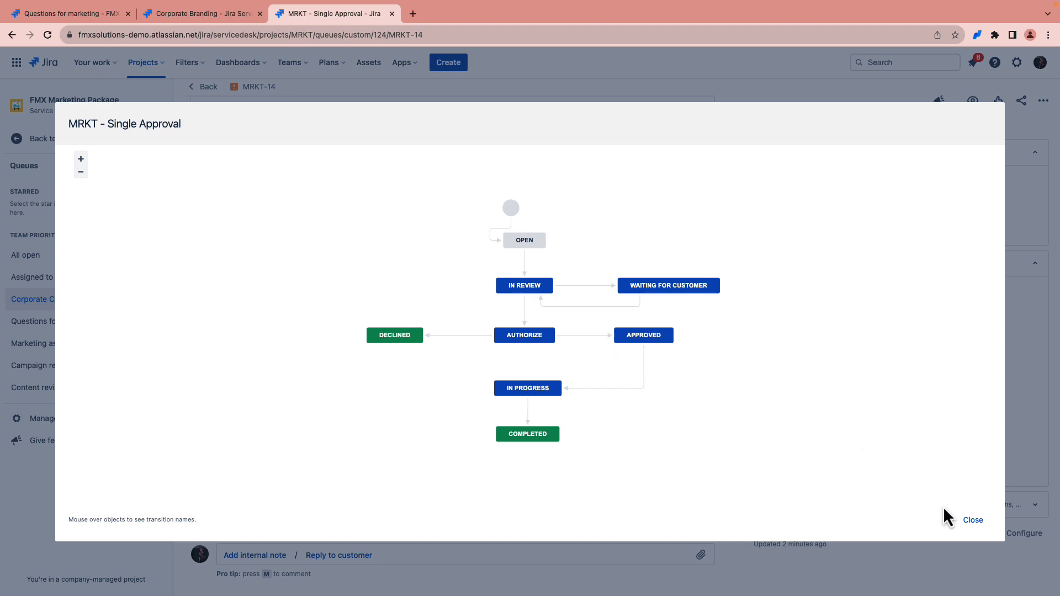
{"action": "left_click", "coordinate": [973, 521]}
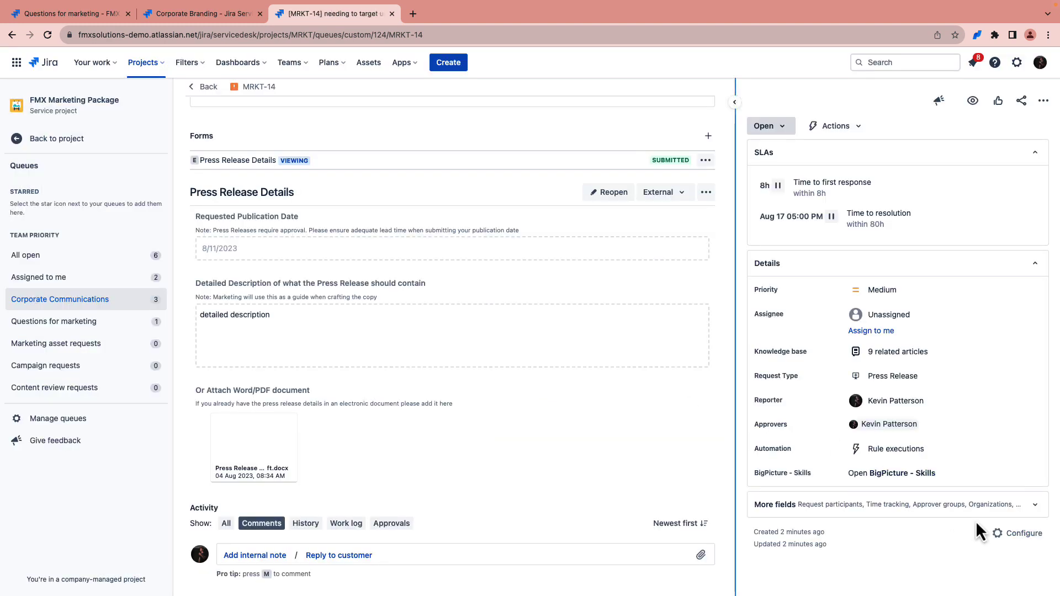
Change MRKT-14's status from Open to In Review via Reviewing
{"action": "left_click", "coordinate": [780, 128]}
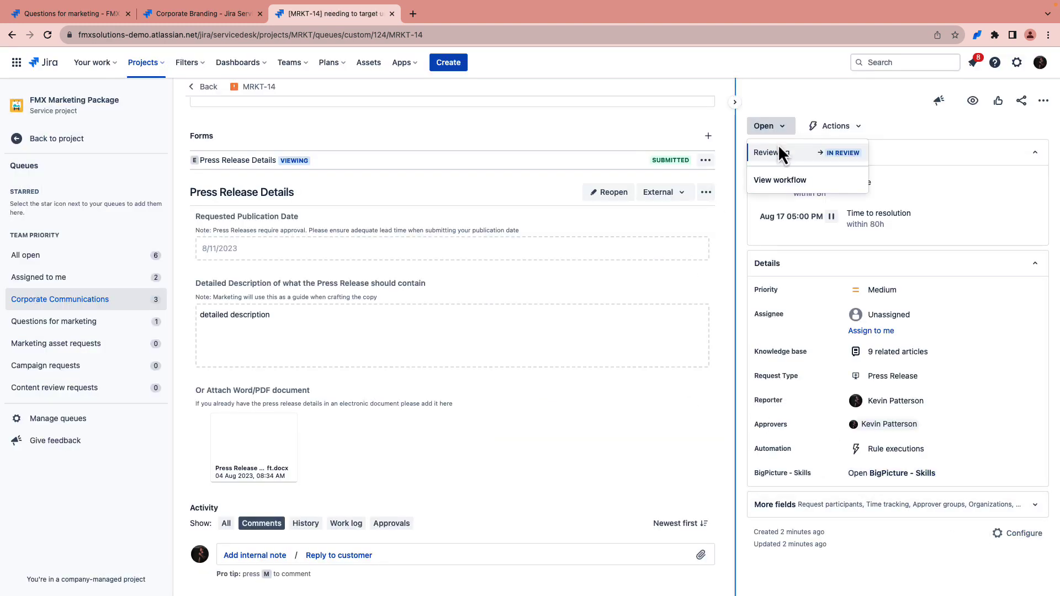
{"action": "left_click", "coordinate": [773, 152]}
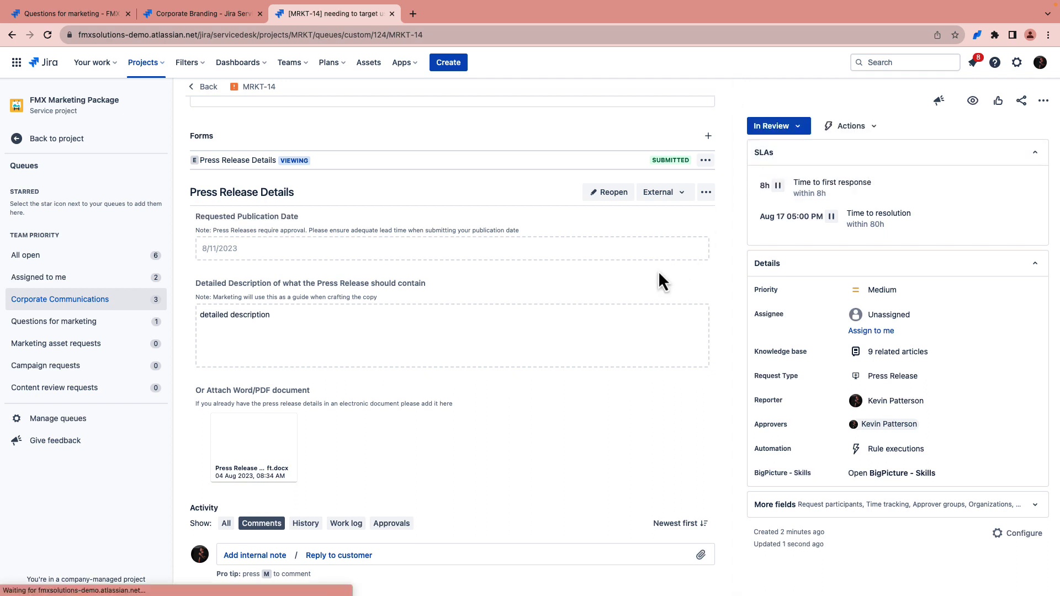